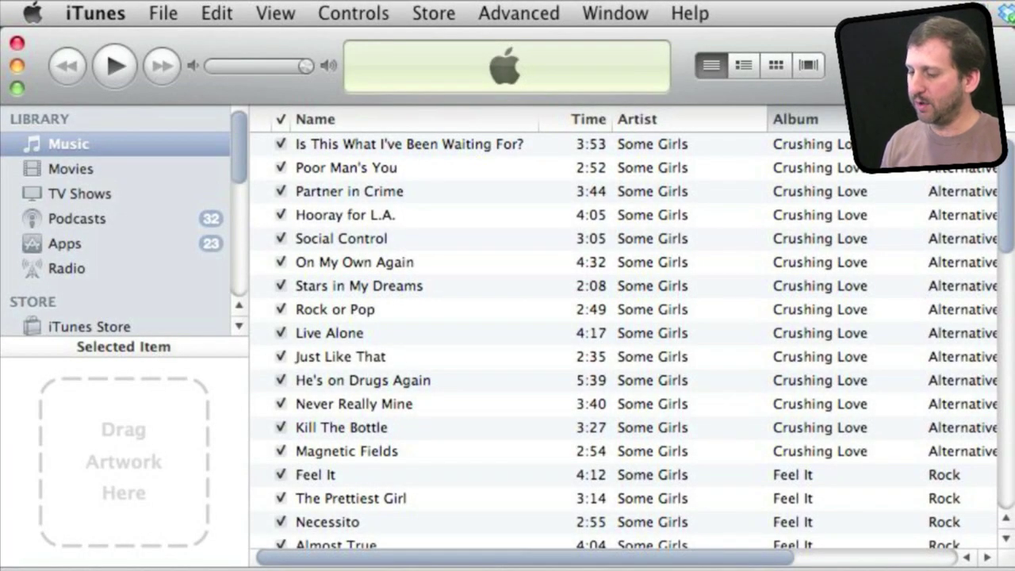
# Step: Display the music library as a plain list, sorting the songs by artist first and finally by album
pyautogui.click(275, 13)
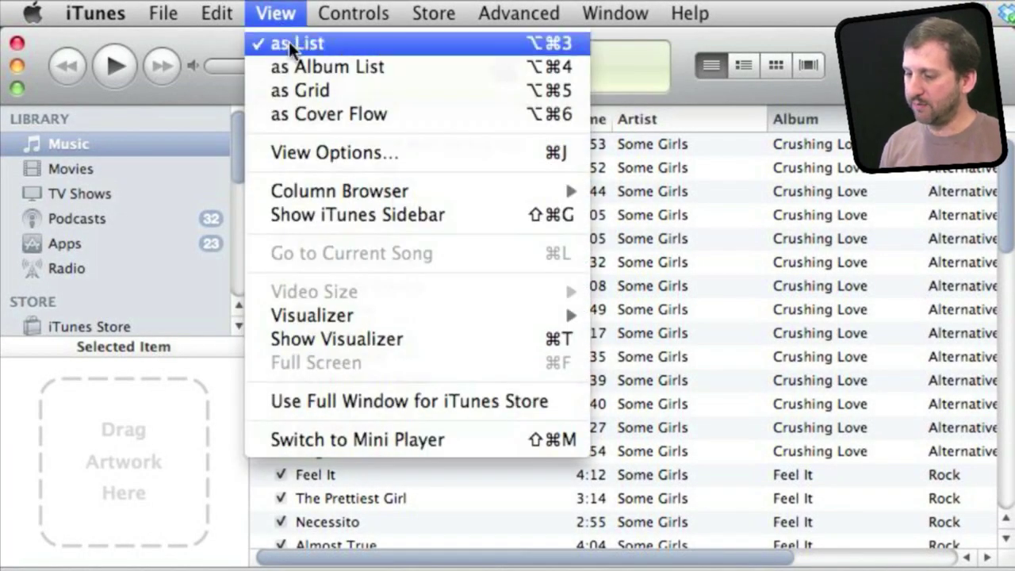
pyautogui.click(301, 40)
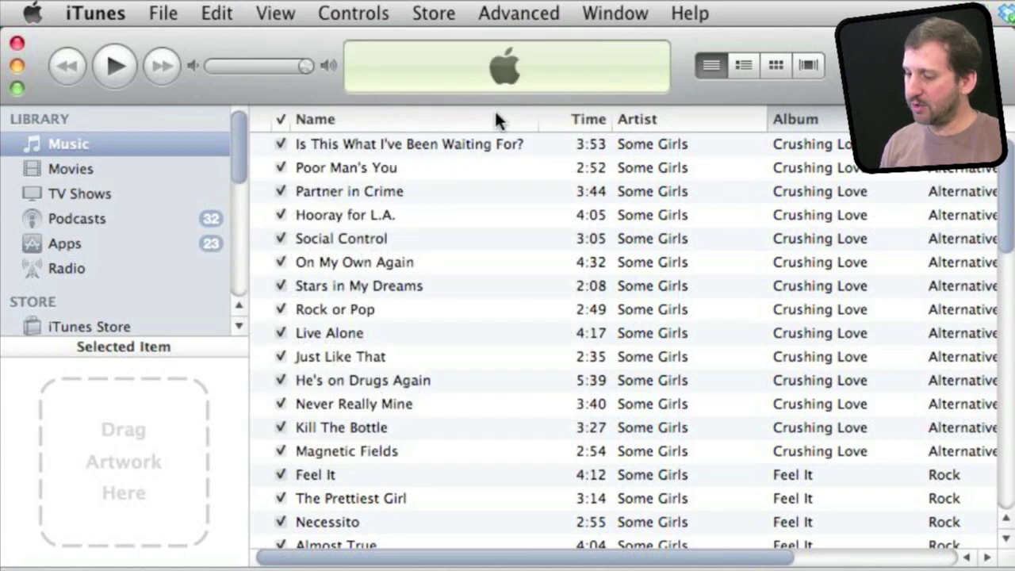
pyautogui.click(476, 120)
pyautogui.click(642, 119)
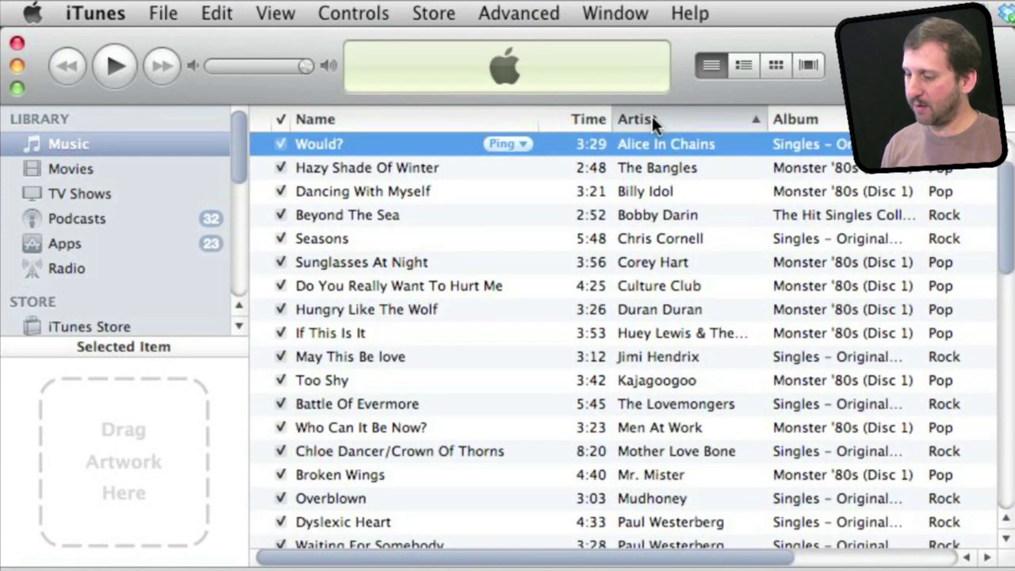
pyautogui.click(784, 121)
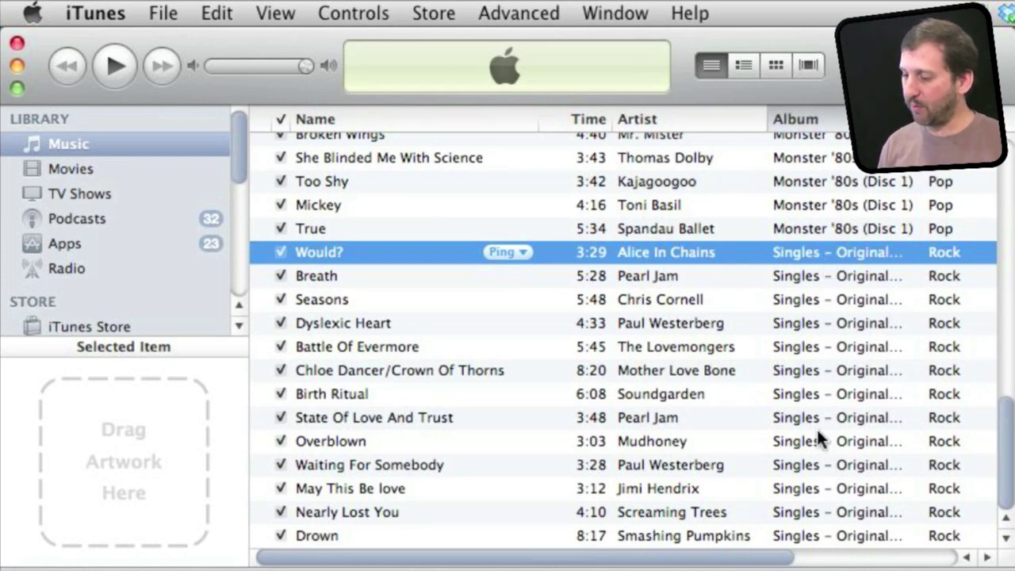
pyautogui.click(656, 279)
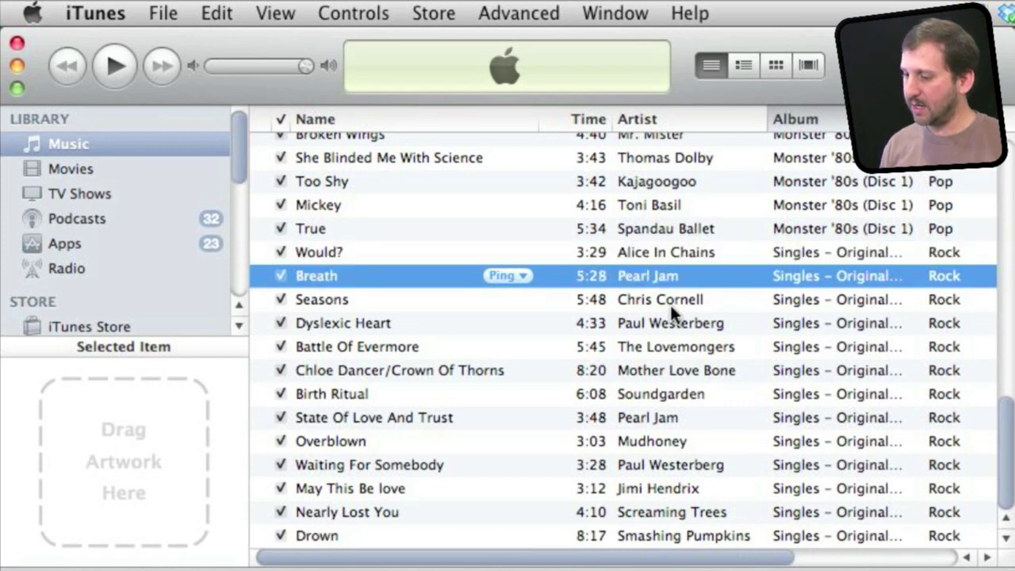
pyautogui.click(670, 317)
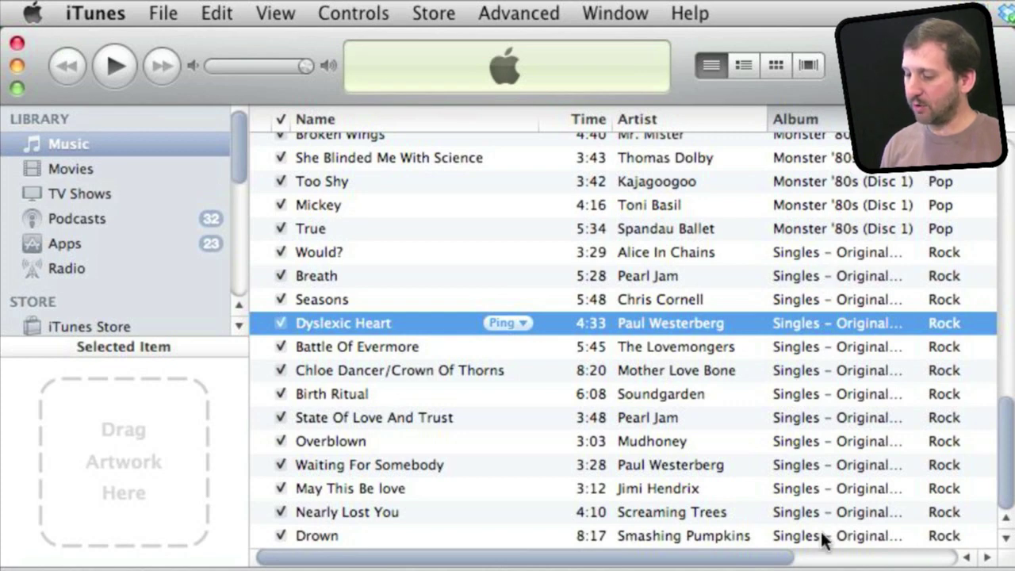
# Step: Switch the library to Album List view with Album by Artist sorting and examine how the Singles soundtrack tracks are grouped
pyautogui.click(276, 14)
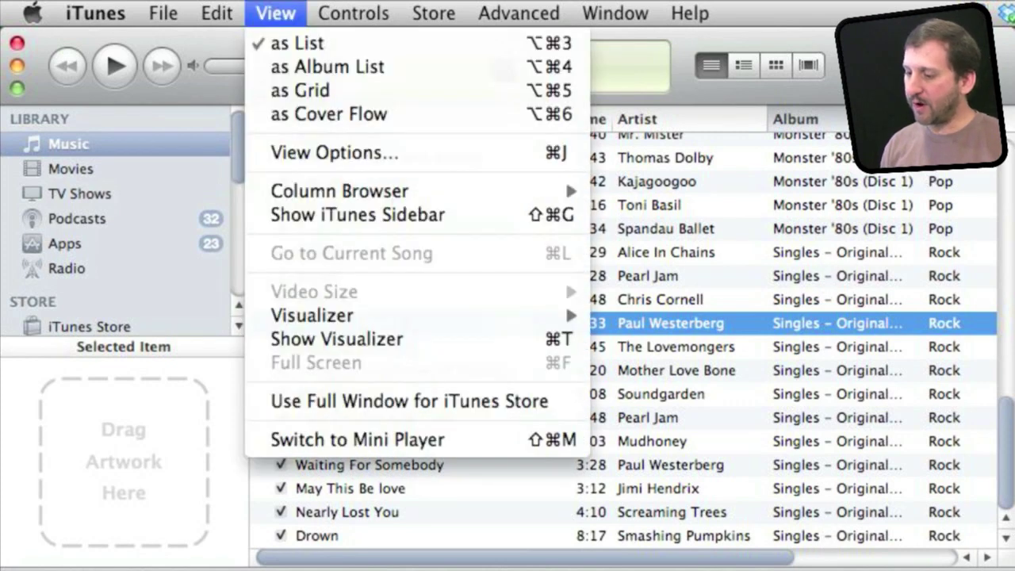
pyautogui.click(292, 69)
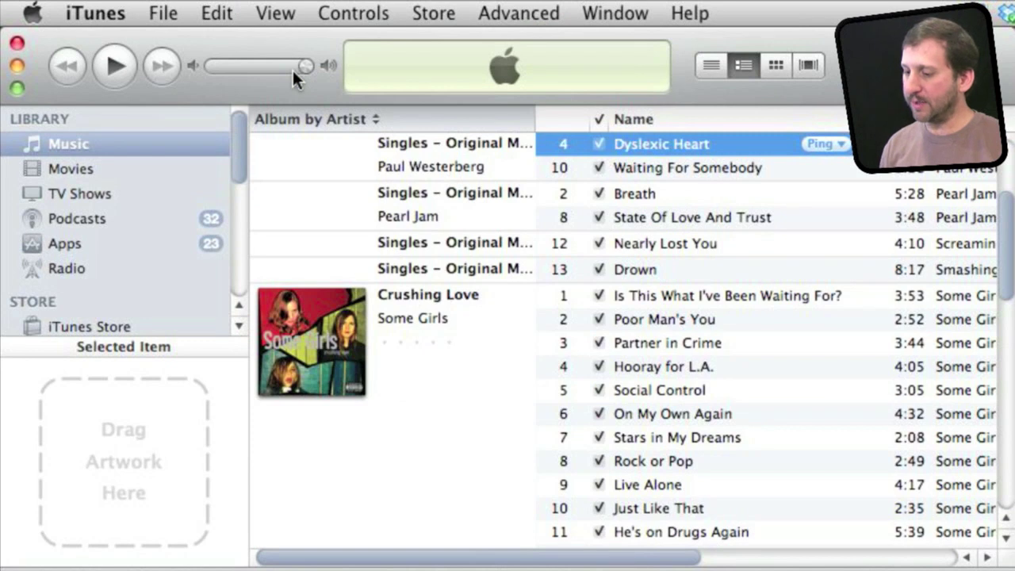
pyautogui.click(386, 119)
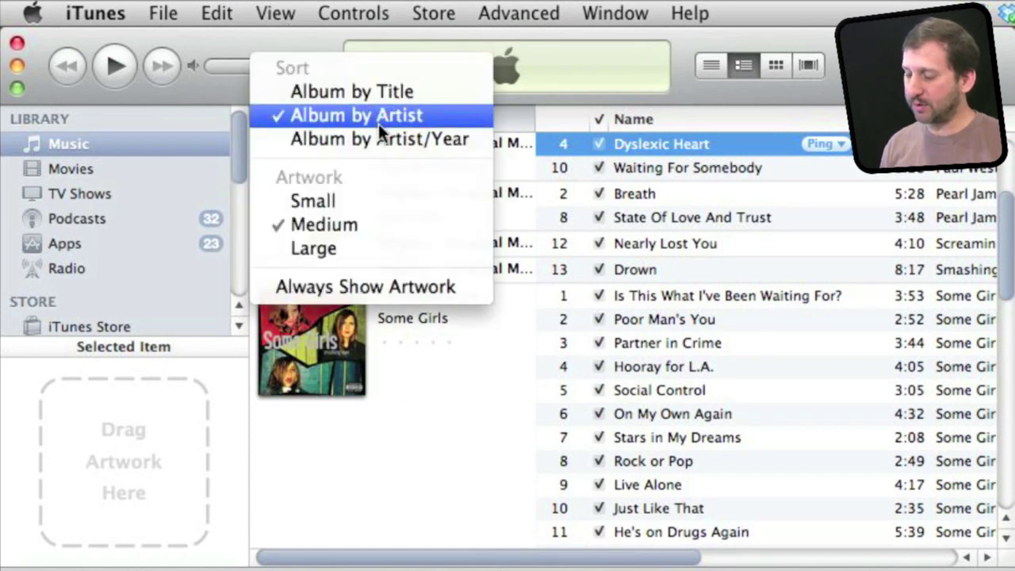
pyautogui.click(378, 118)
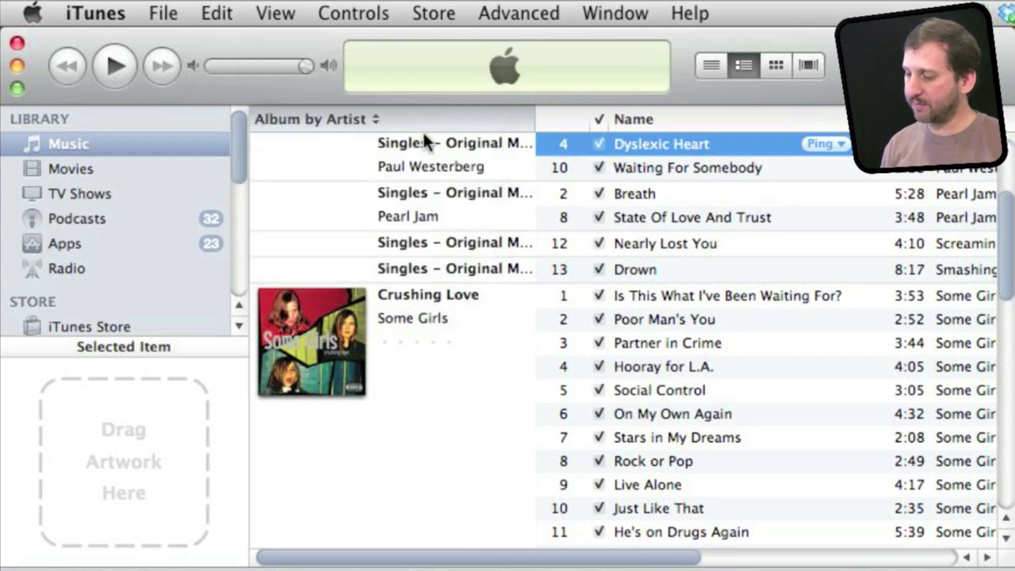
pyautogui.click(425, 157)
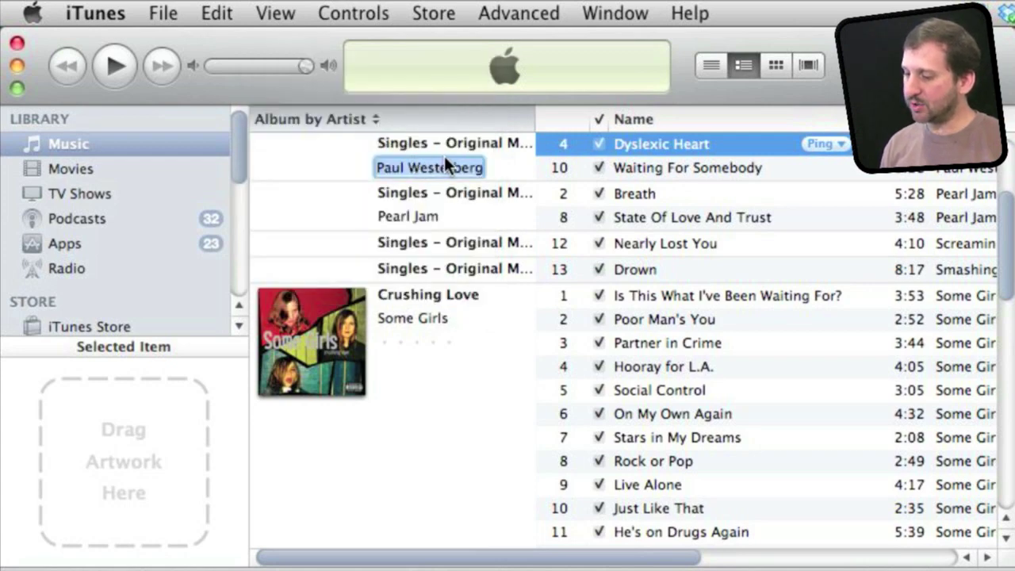
pyautogui.click(642, 218)
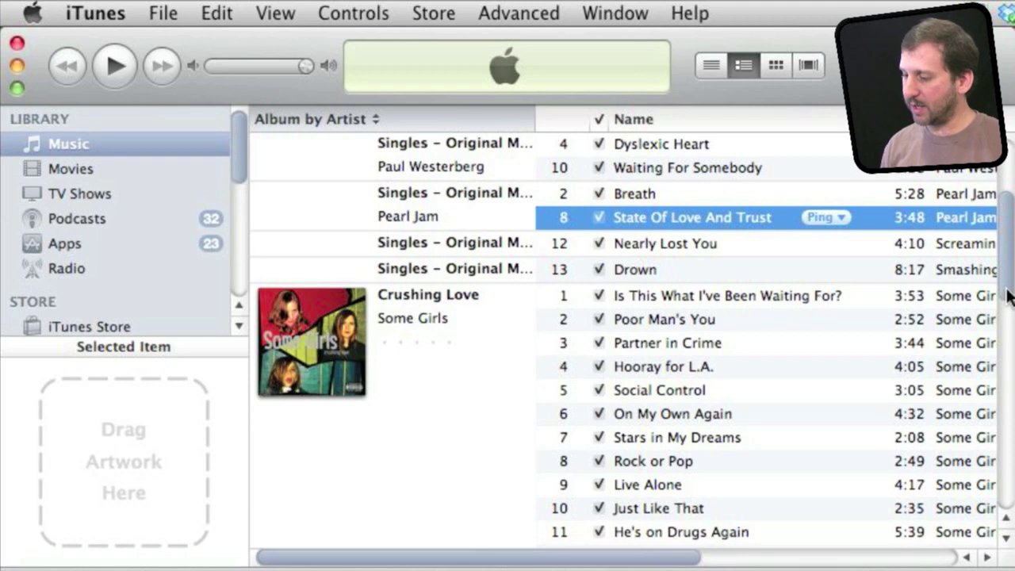
pyautogui.moveTo(1004, 277); pyautogui.dragTo(1005, 199)
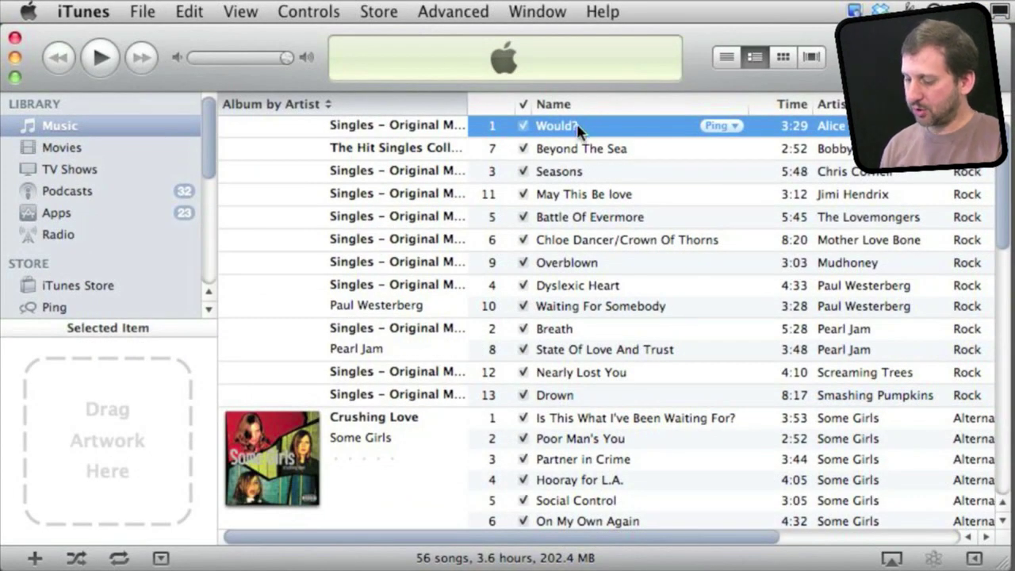
# Step: Try to mark the song "Would?" as part of a compilation in its song information
pyautogui.press('super+i')
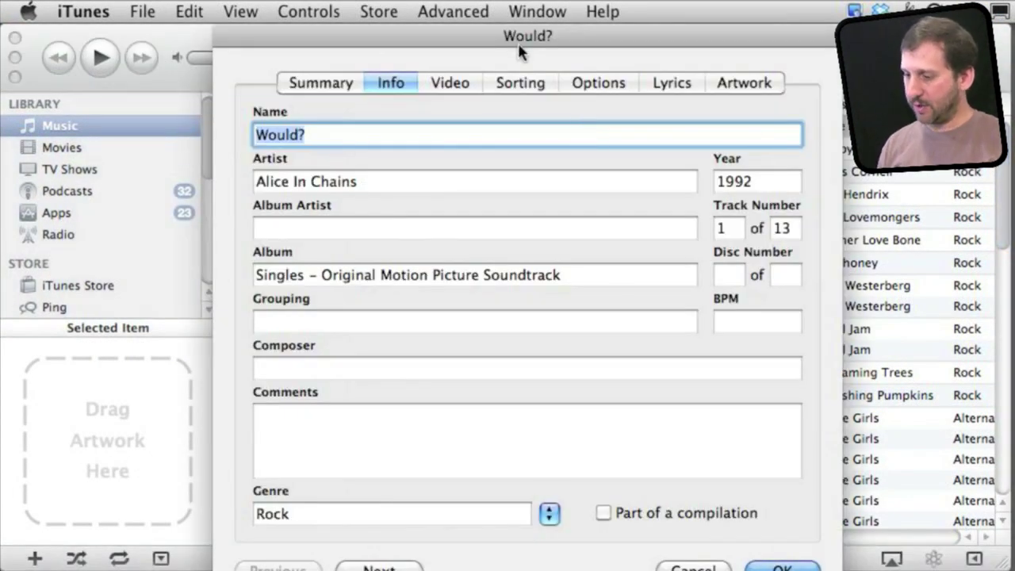
pyautogui.click(638, 519)
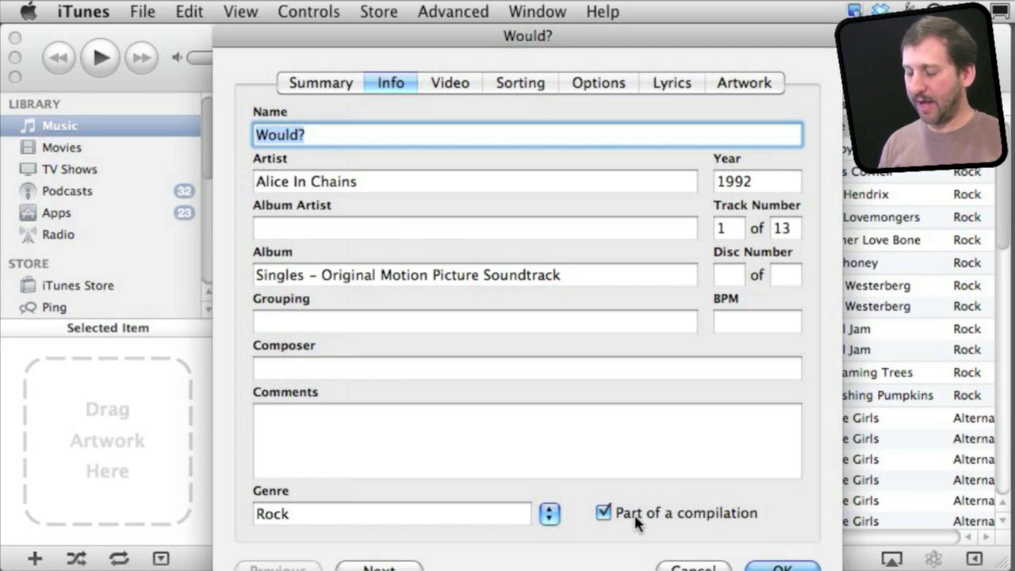
pyautogui.press('Return')
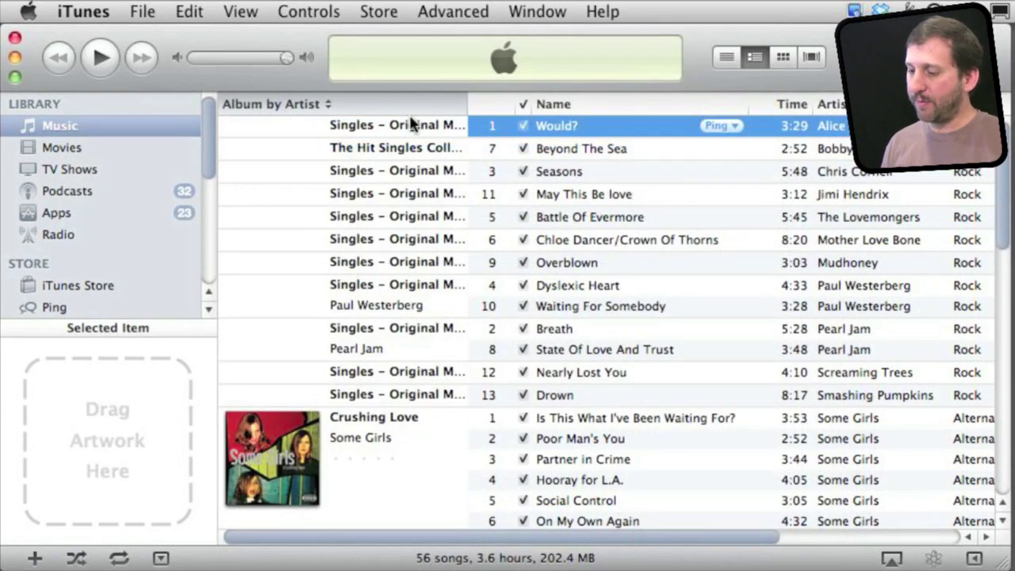
# Step: In plain list view, select every track of the Singles soundtrack album and open their shared information for editing
pyautogui.click(240, 12)
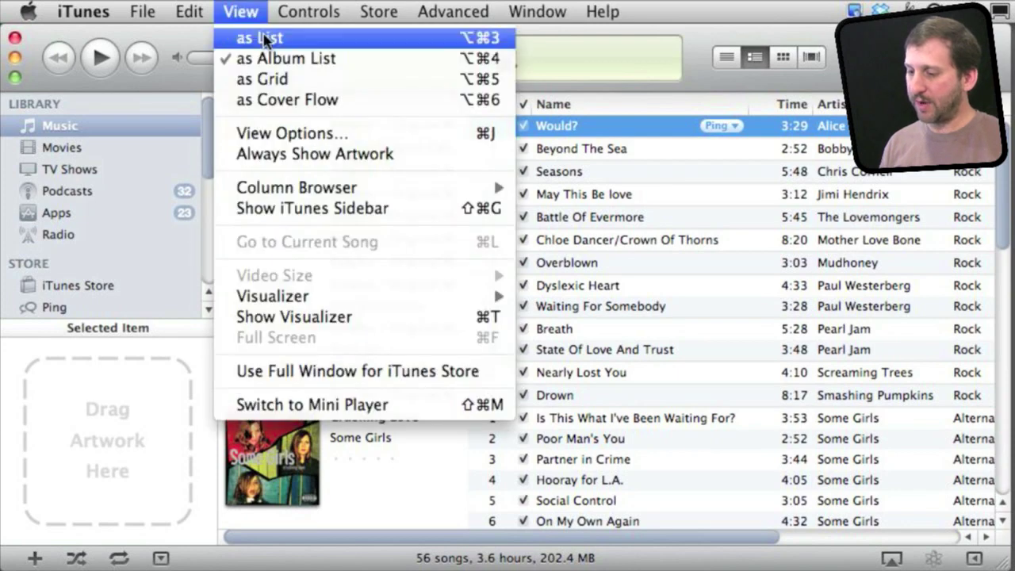
pyautogui.click(267, 37)
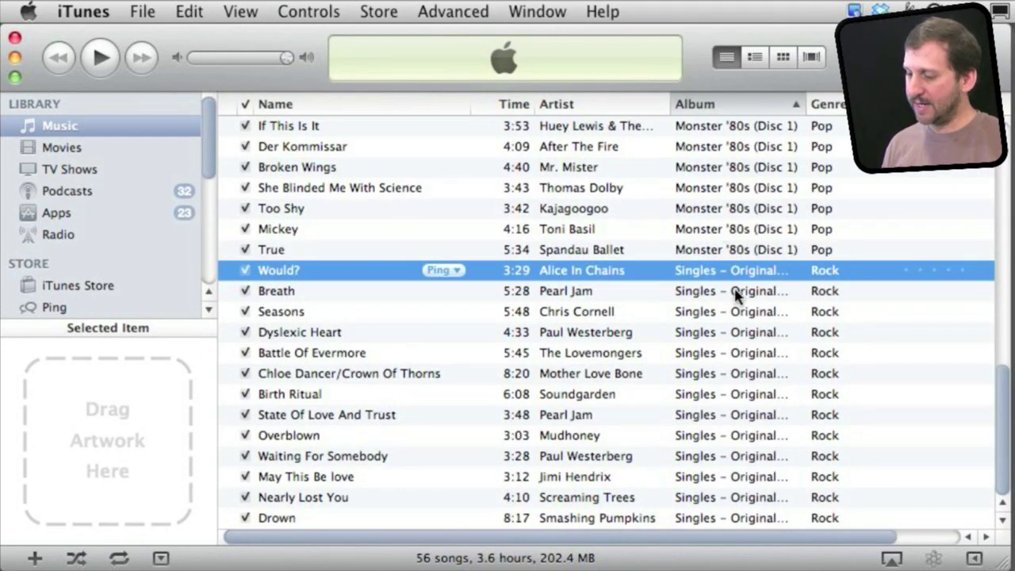
pyautogui.keyDown('shift'); pyautogui.click(726, 517); pyautogui.keyUp('shift')
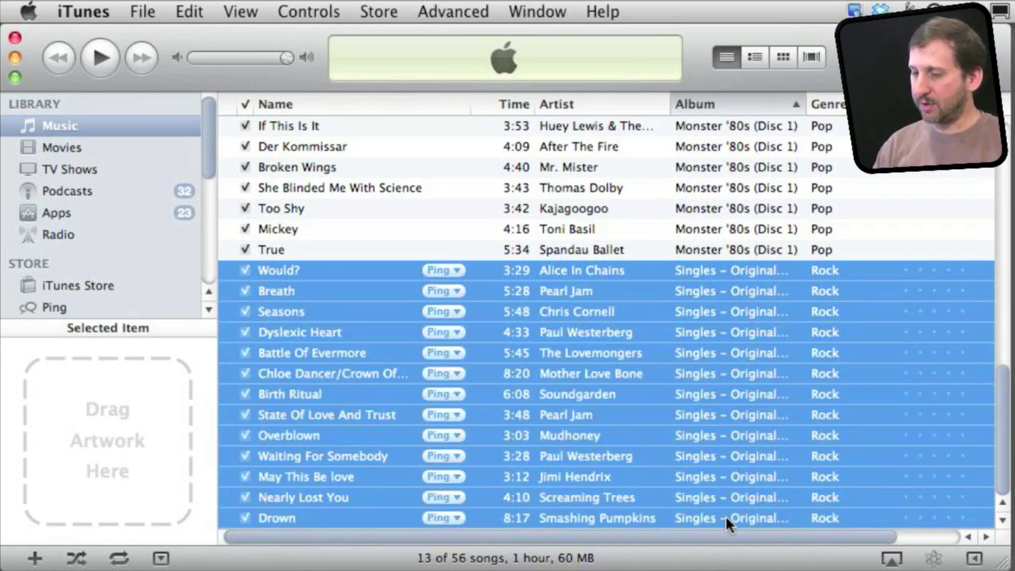
pyautogui.press('super+i')
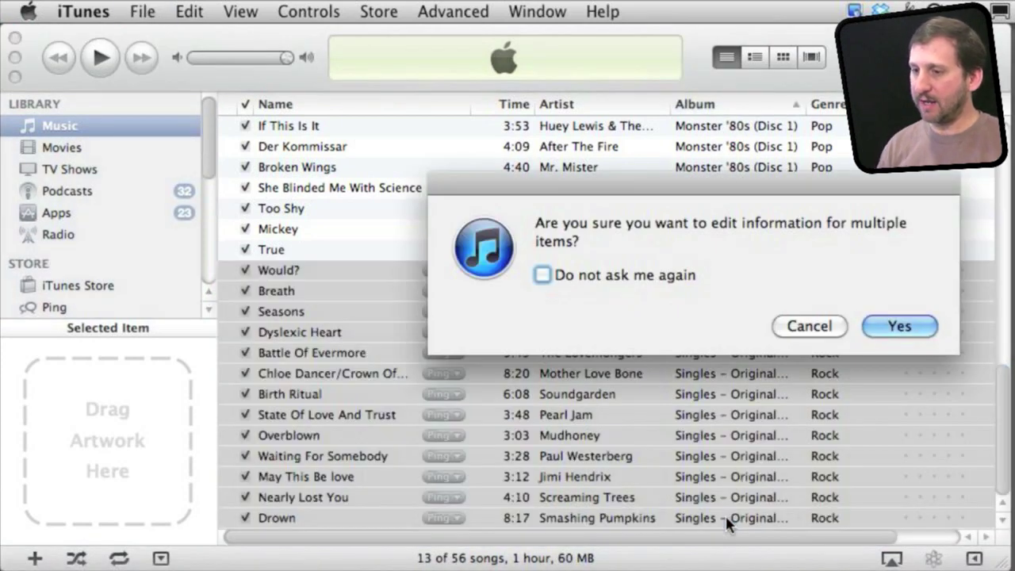
pyautogui.click(869, 325)
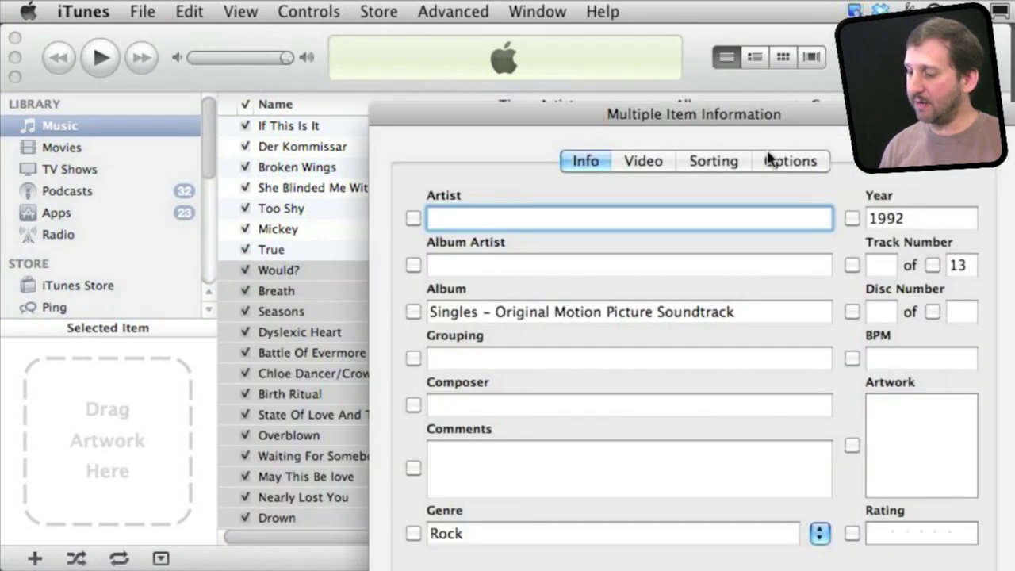
pyautogui.moveTo(737, 117); pyautogui.dragTo(473, 38)
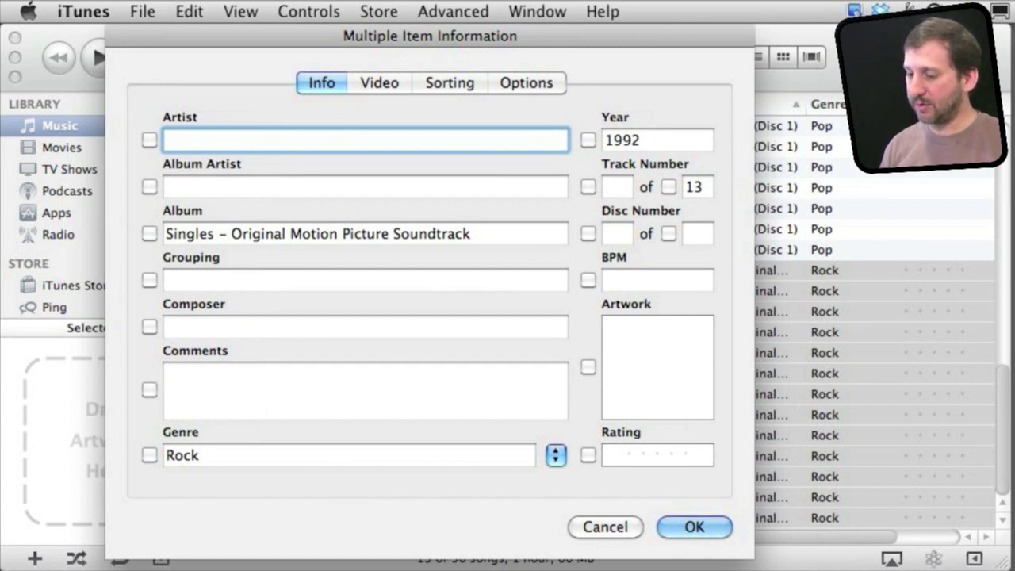
# Step: Set the Album Artist of all selected tracks to the album's title, "Singles – Original Motion Picture Soundtrack", and apply it
pyautogui.doubleClick(187, 234)
pyautogui.press('super+a')
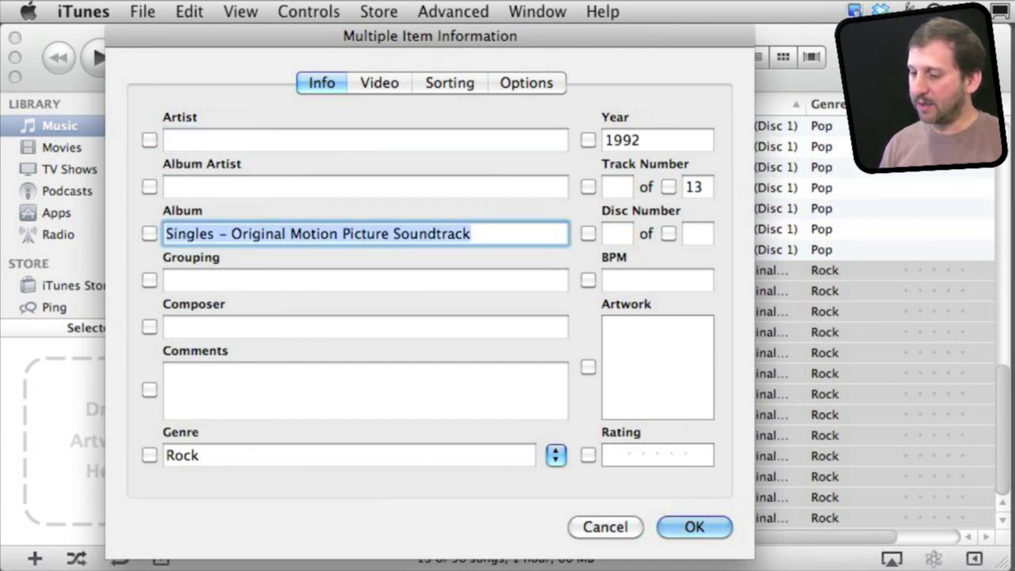
pyautogui.click(364, 141)
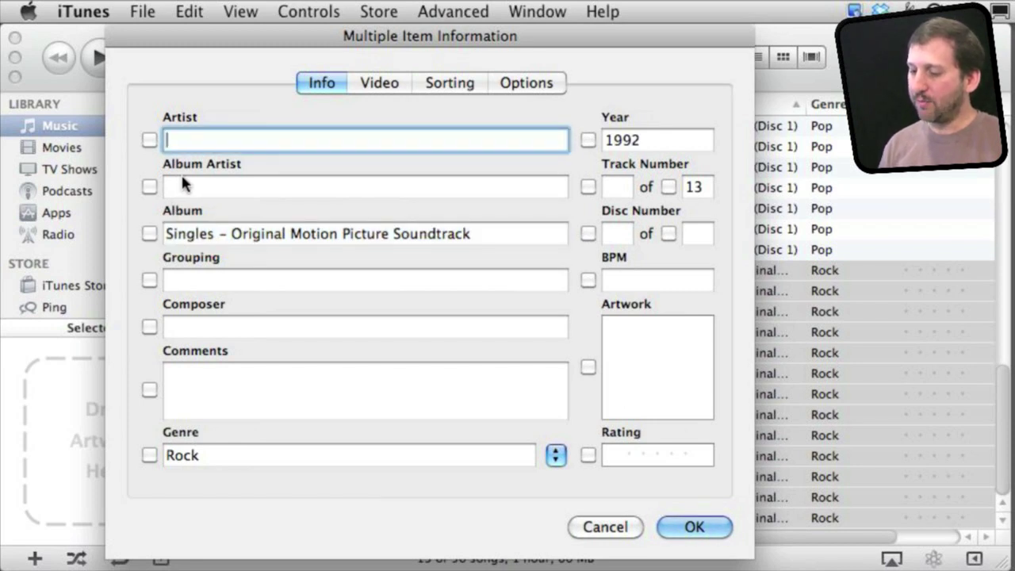
pyautogui.press('Tab')
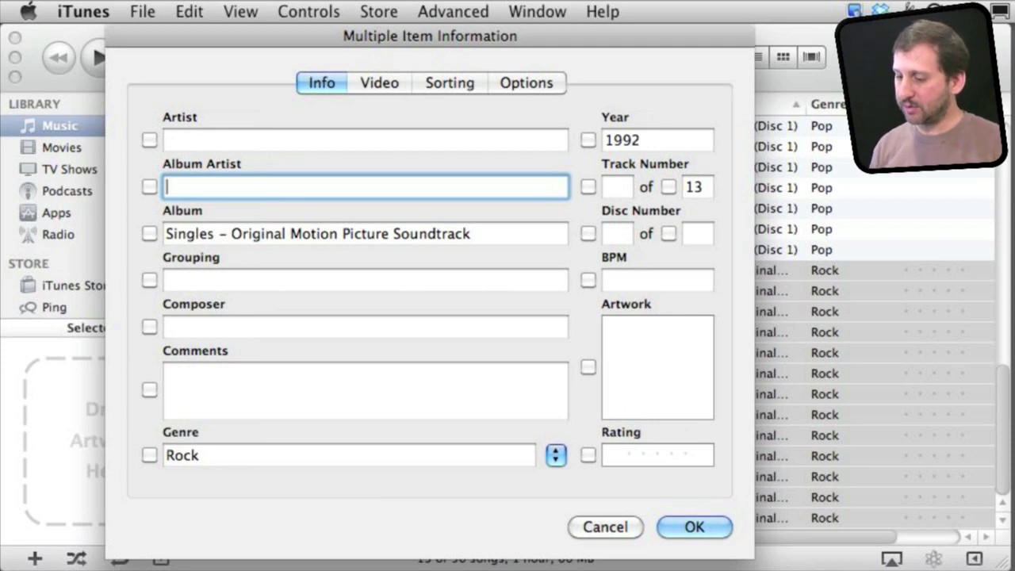
pyautogui.doubleClick(188, 233)
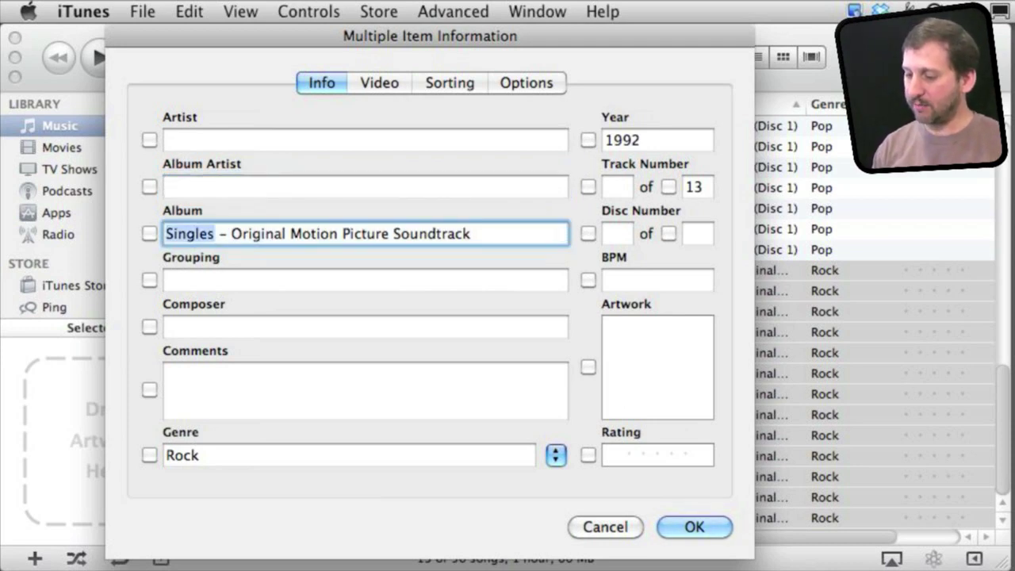
pyautogui.press('super+a')
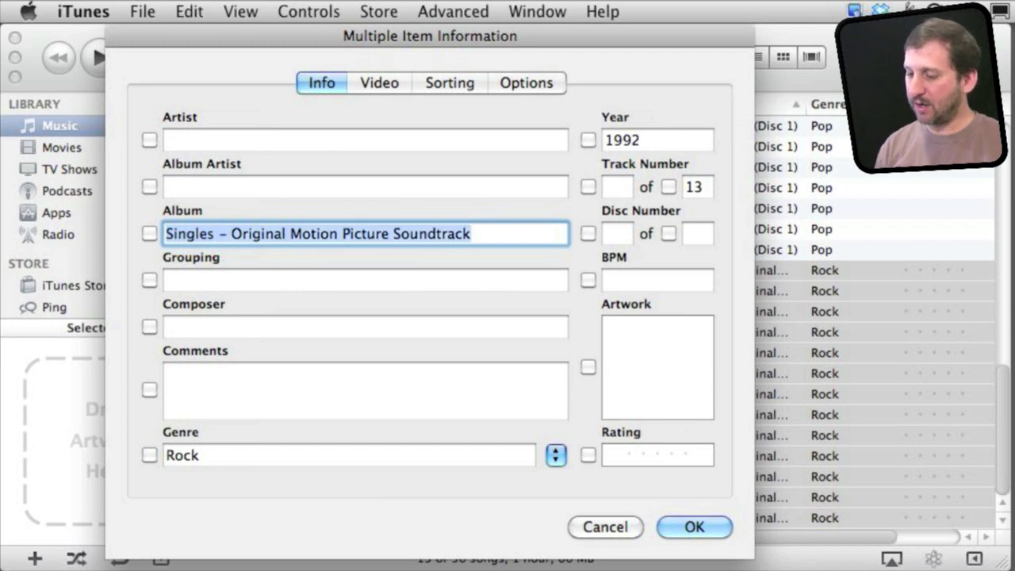
pyautogui.click(218, 181)
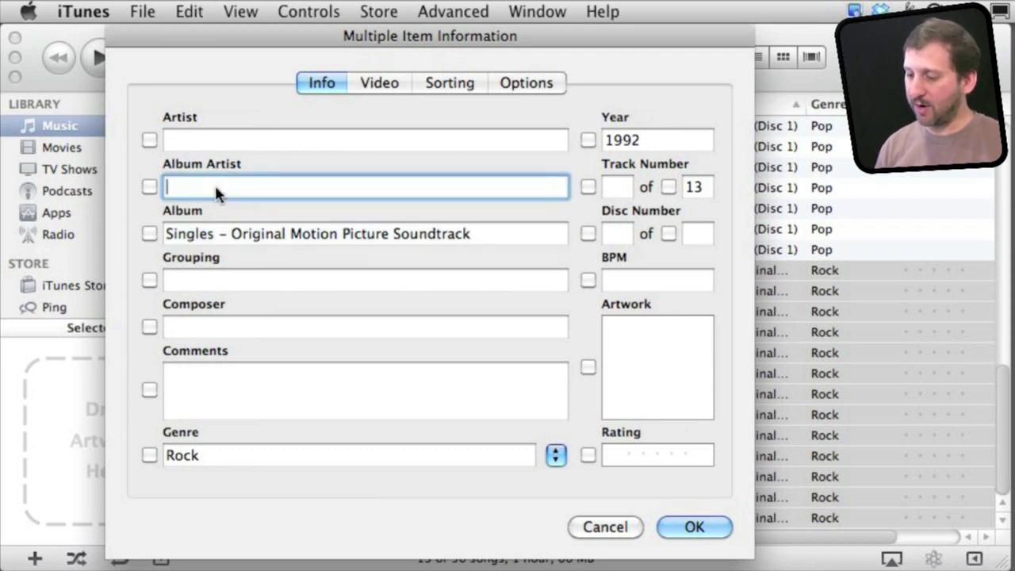
pyautogui.write('Singles - Original Motion Picture Soundtrack')
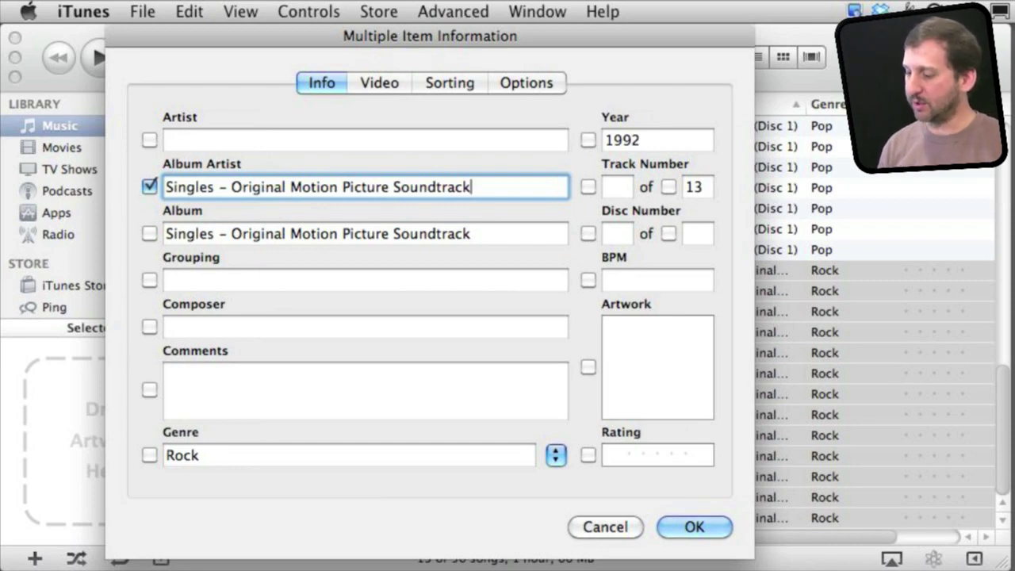
pyautogui.click(699, 527)
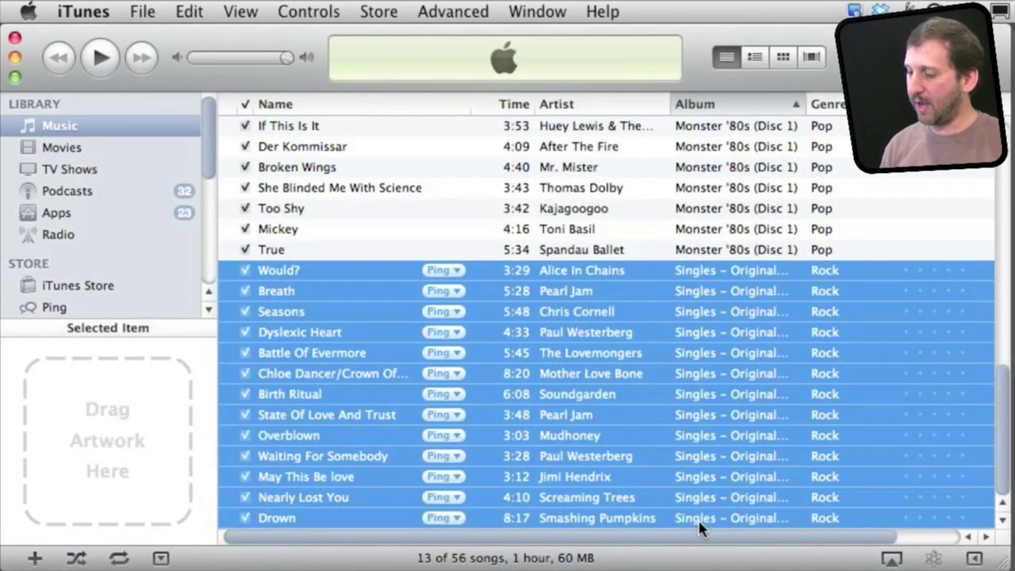
# Step: Switch the library to Album List view and open the sorting information of the song "Would?"
pyautogui.click(240, 12)
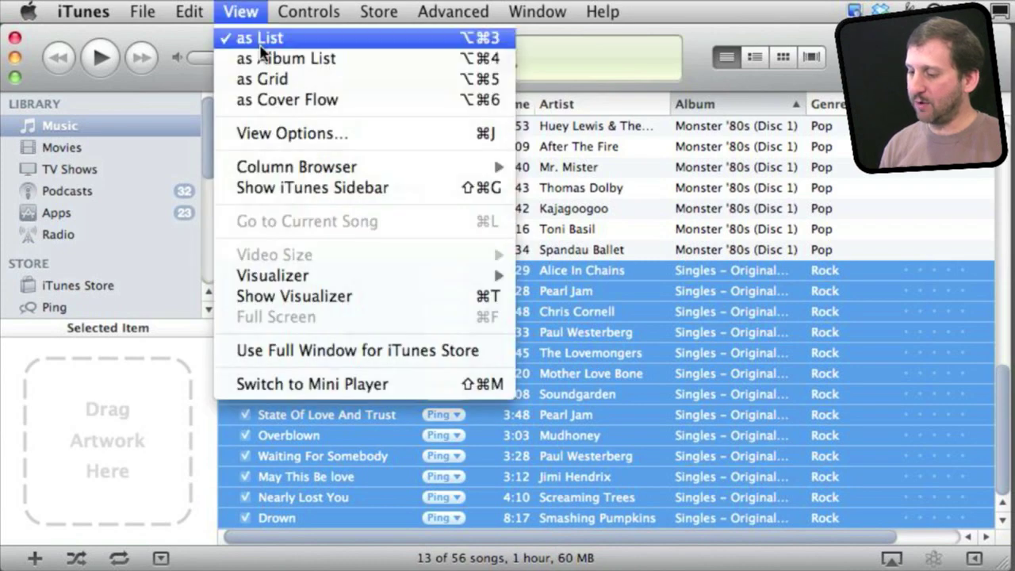
pyautogui.click(267, 60)
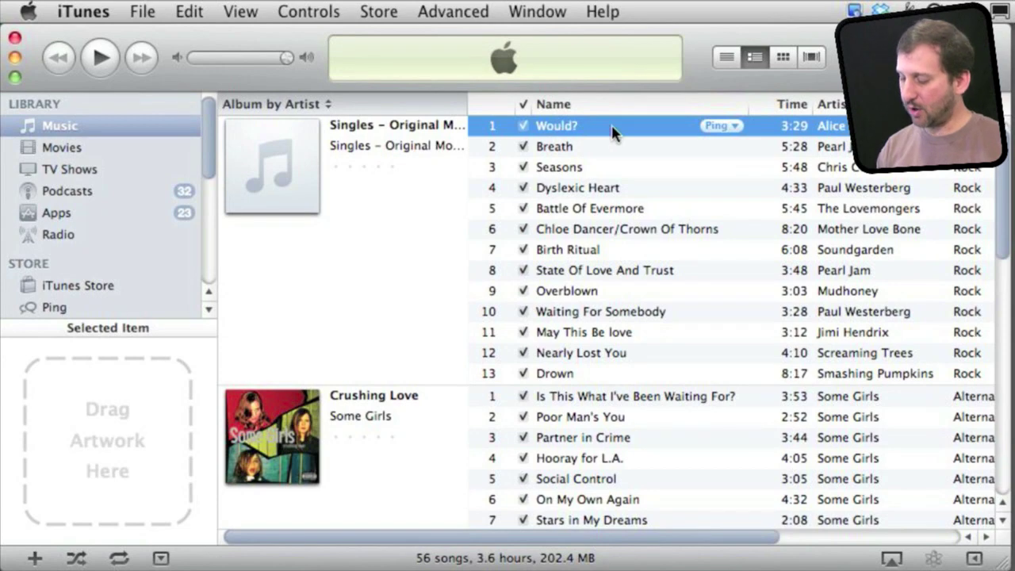
pyautogui.press('super+i')
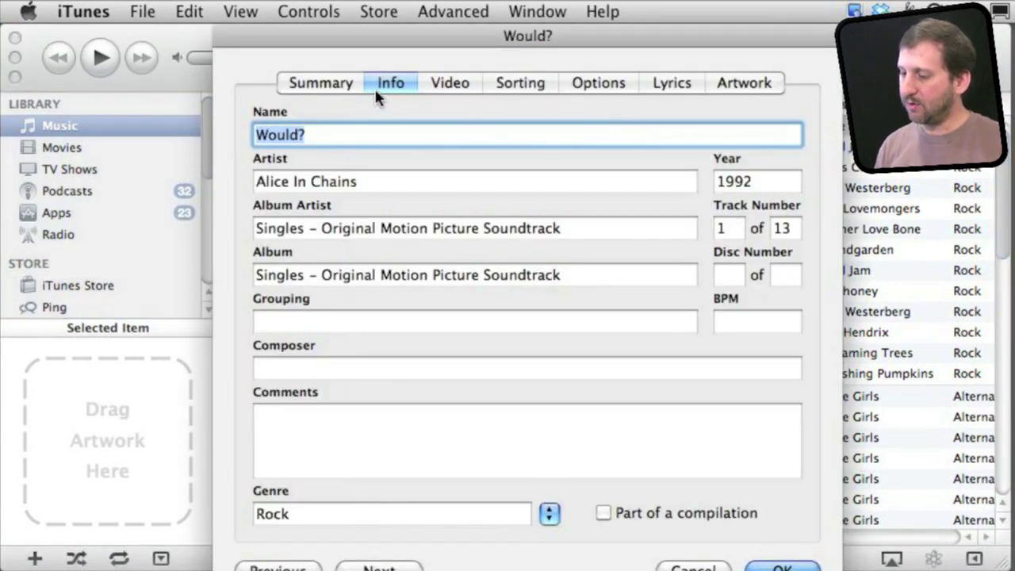
pyautogui.click(519, 83)
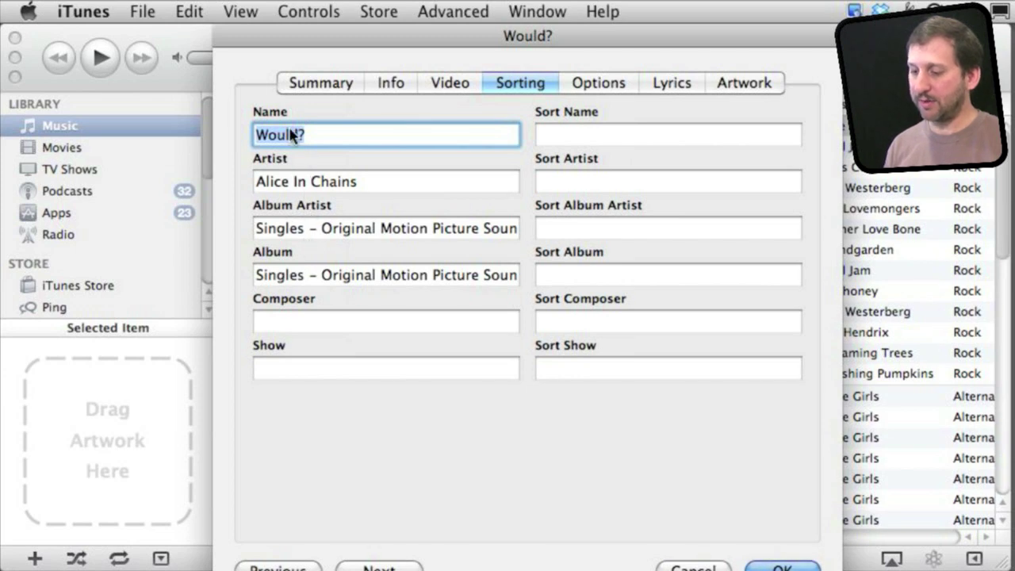
# Step: Examine the Sort Name and Sort Artist fields against the song's Name and Artist entries, and close the song information
pyautogui.click(536, 134)
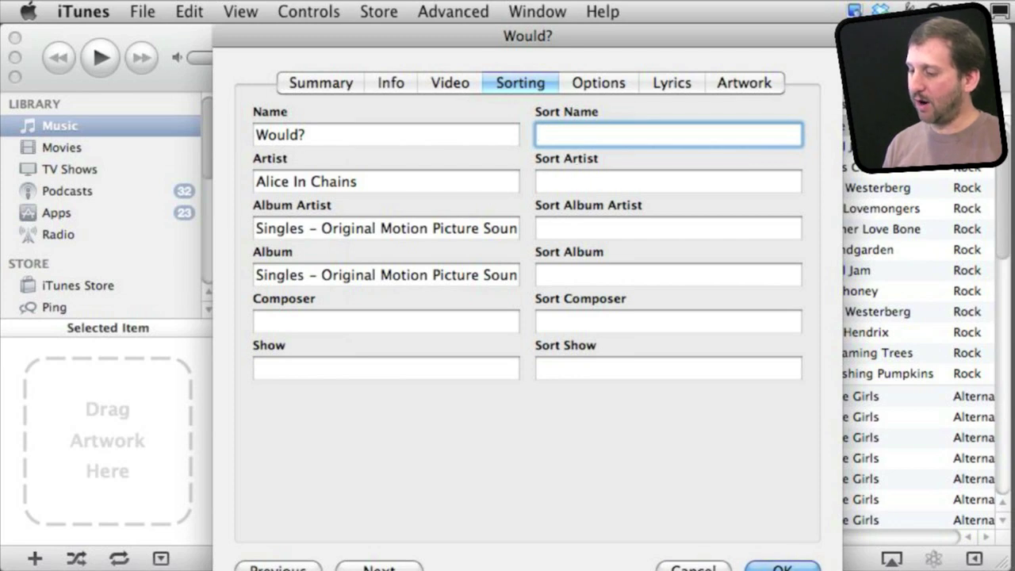
pyautogui.click(667, 181)
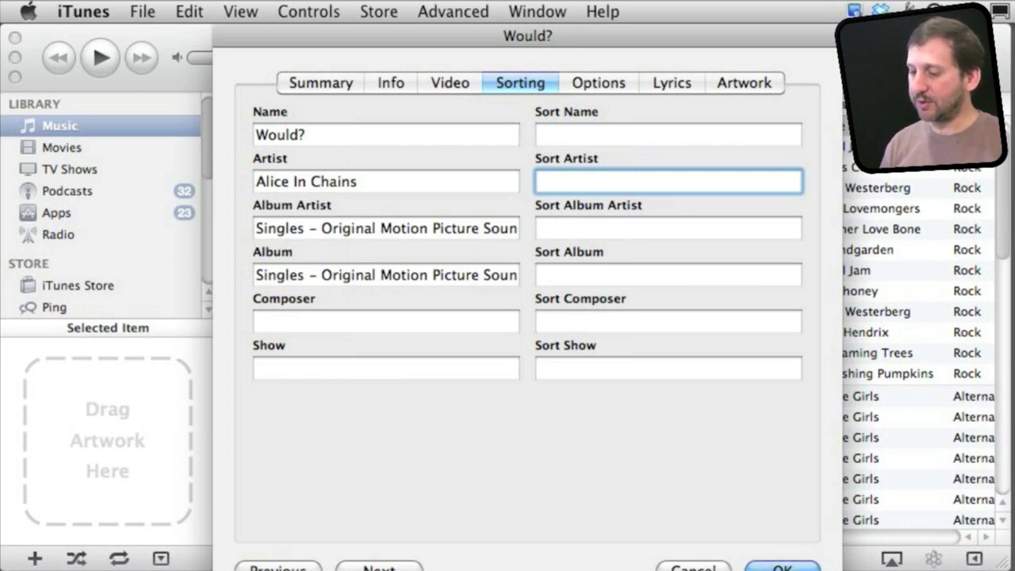
pyautogui.hotkey('shift', 'Tab')
pyautogui.press('Left')
pyautogui.hotkey('shift', 'alt', 'Right')
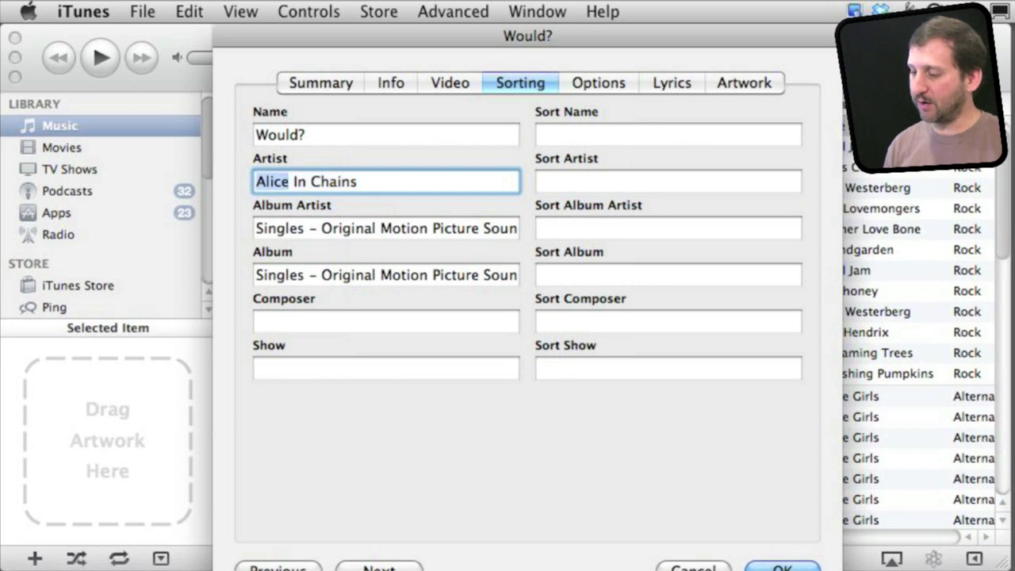
pyautogui.press('Tab')
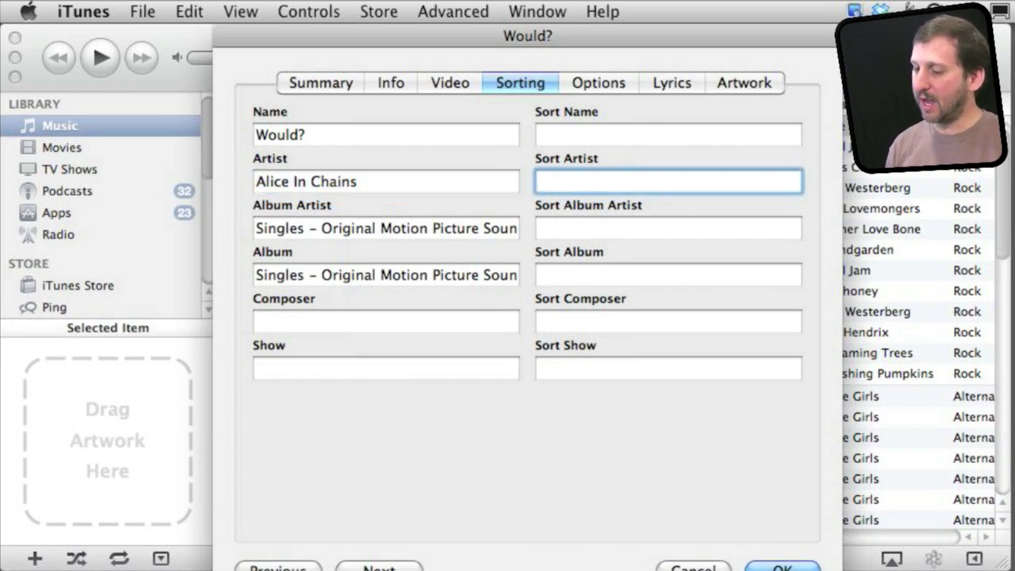
pyautogui.click(358, 182)
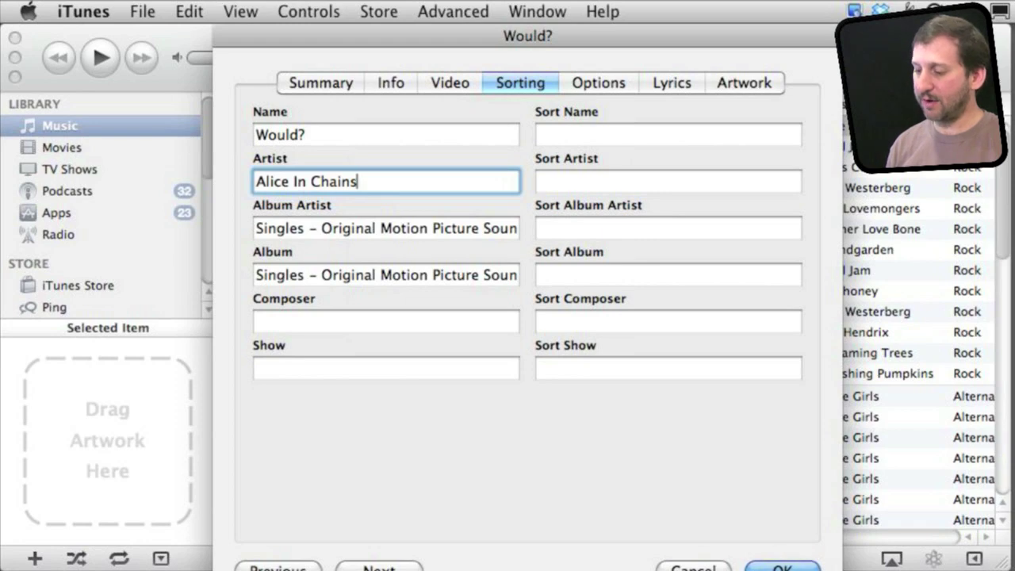
pyautogui.press('Return')
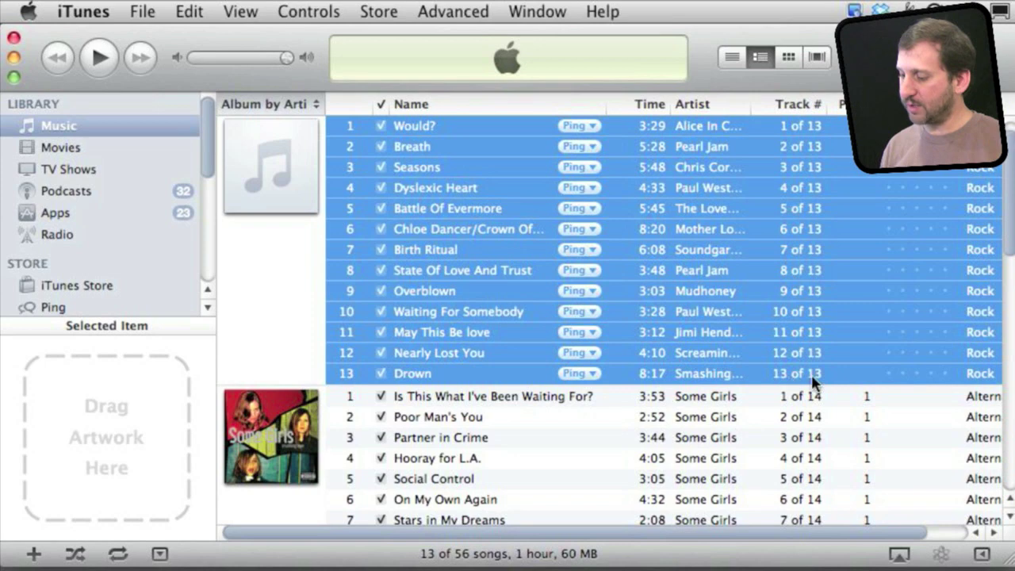
# Step: Check the Track Number fields in the song information of "Dyslexic Heart" and close it
pyautogui.click(453, 208)
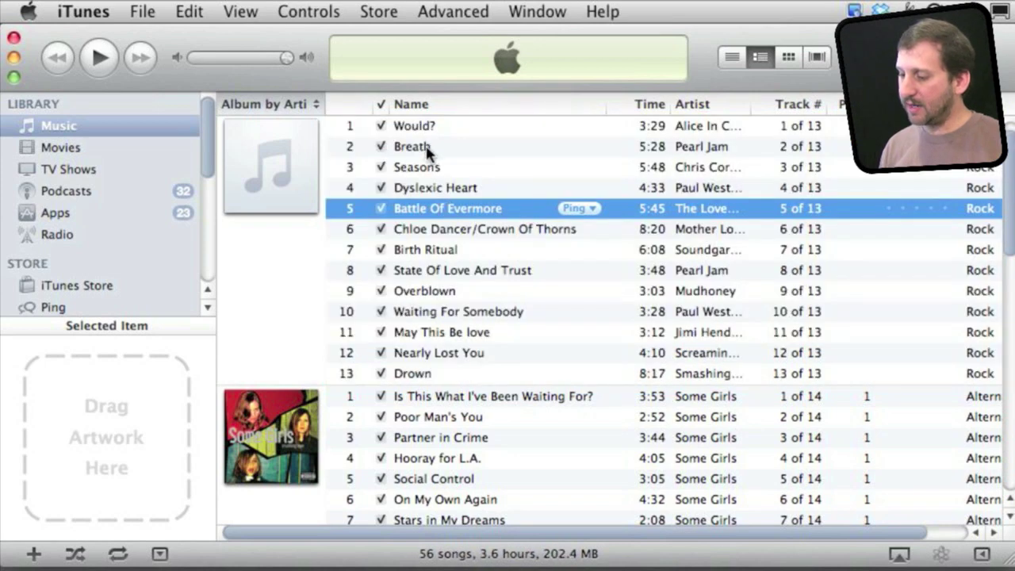
pyautogui.click(435, 190)
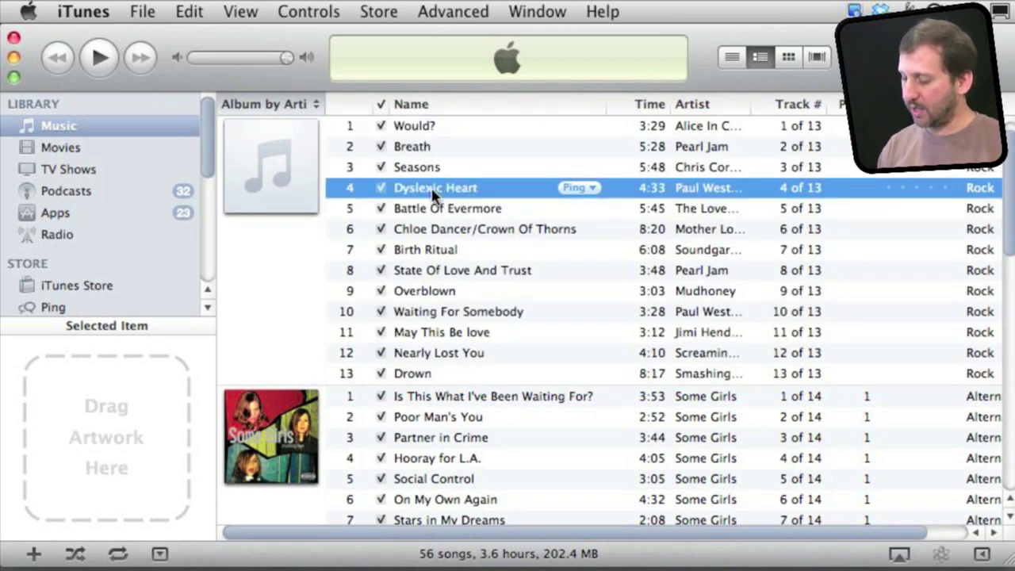
pyautogui.press('super+i')
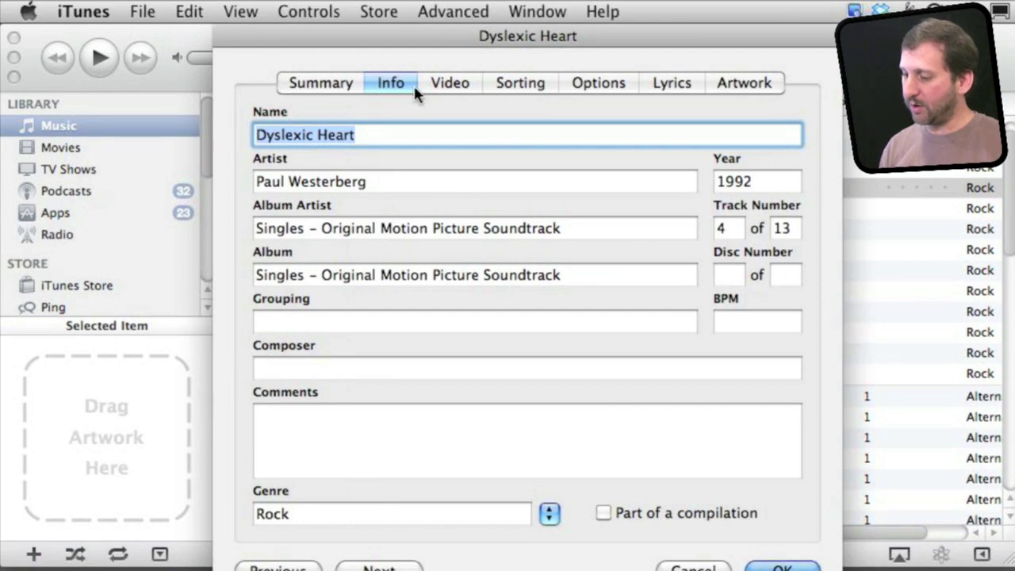
pyautogui.click(725, 229)
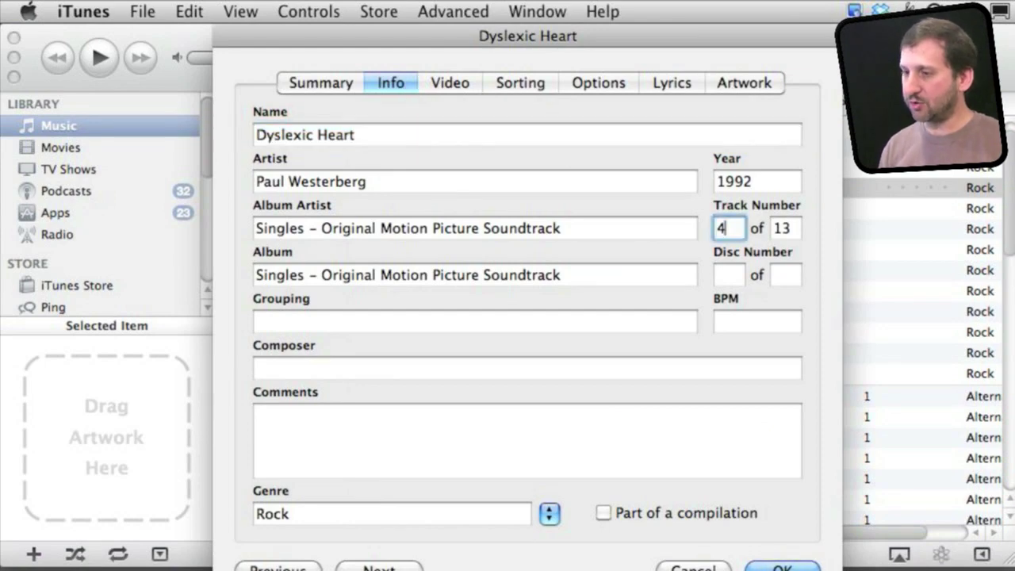
pyautogui.press('Return')
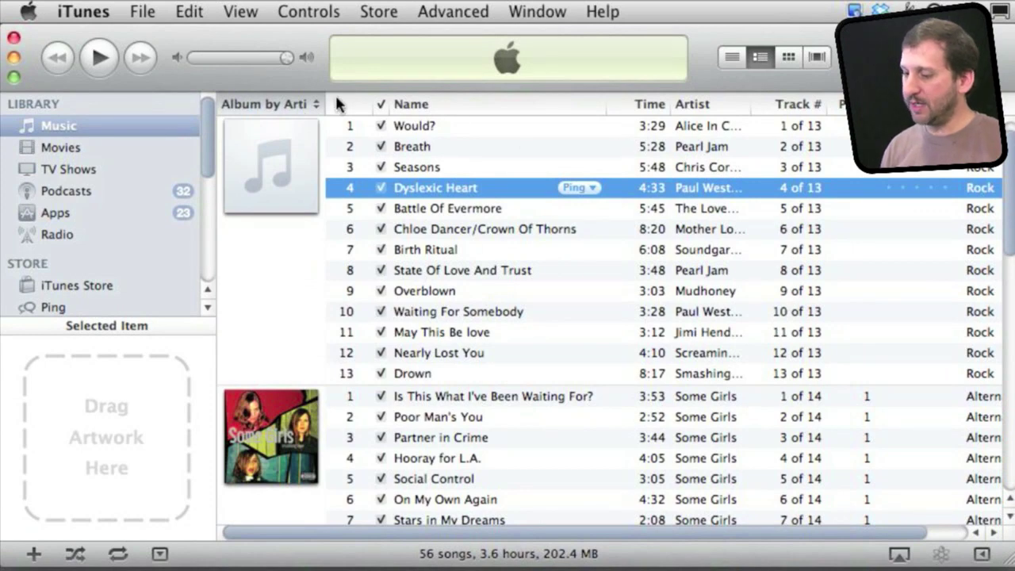
# Step: Add the Date Added column to the music library's album list and look at the tracks' added dates
pyautogui.click(241, 11)
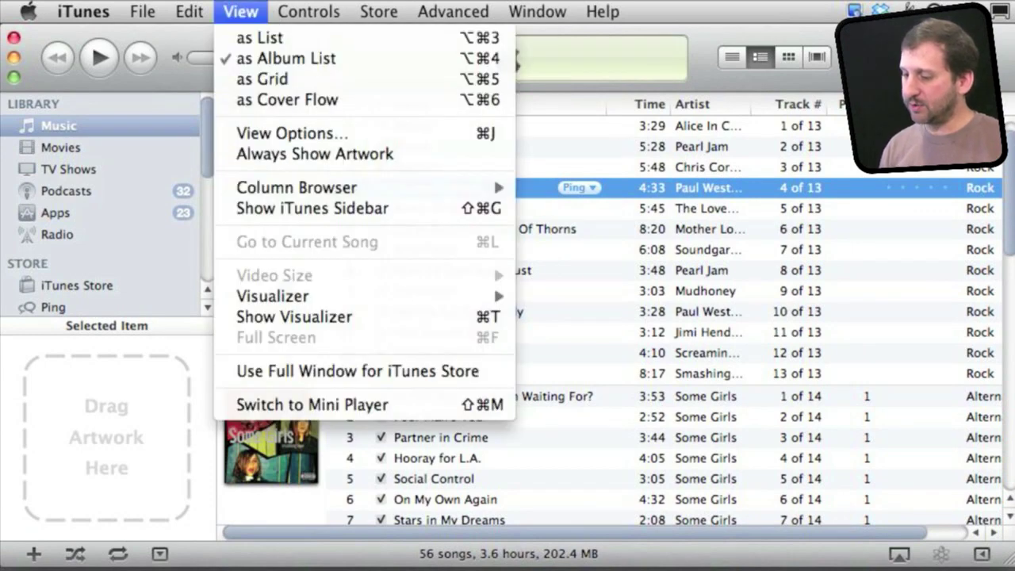
pyautogui.click(296, 133)
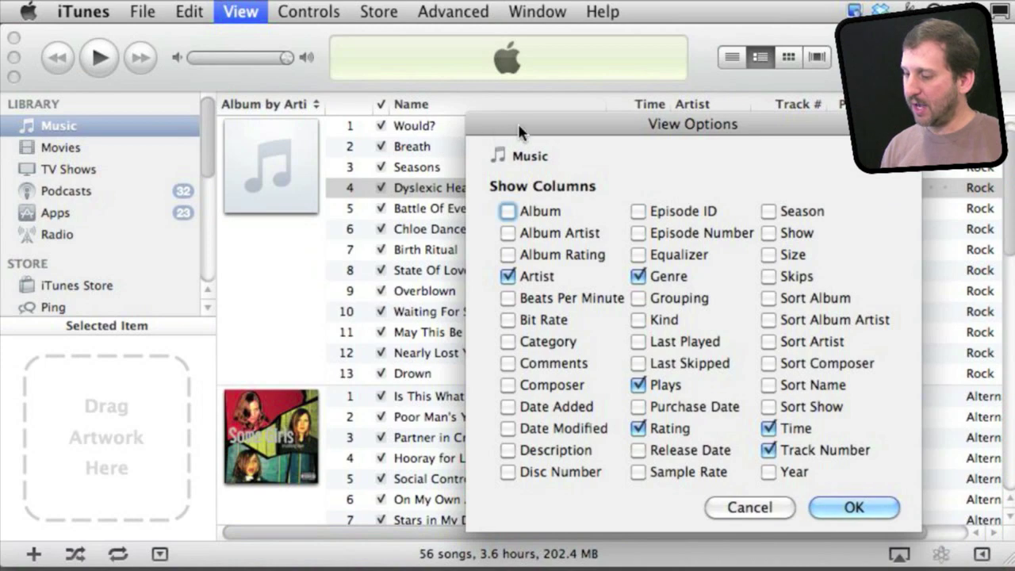
pyautogui.moveTo(518, 123); pyautogui.dragTo(216, 70)
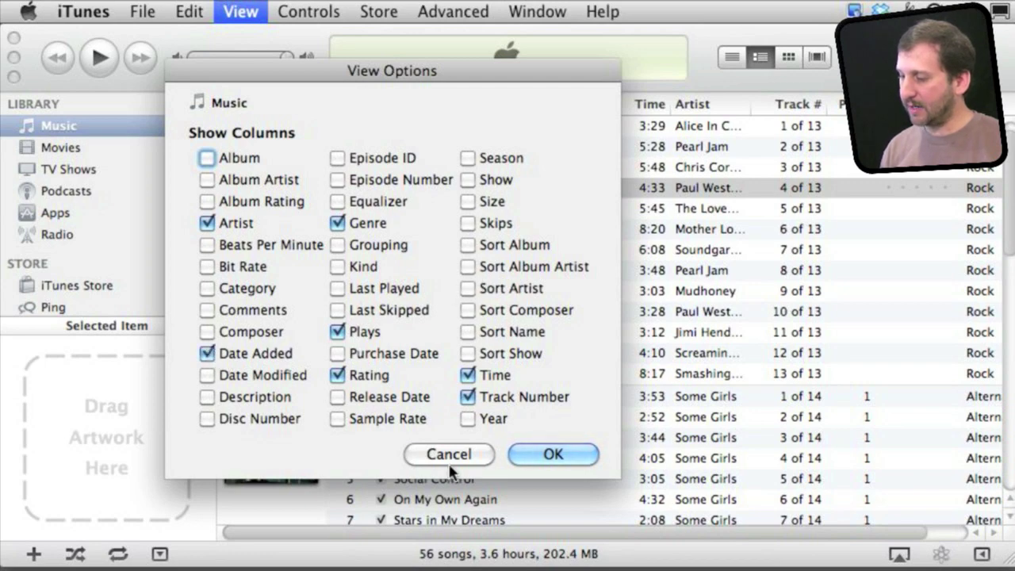
pyautogui.click(542, 454)
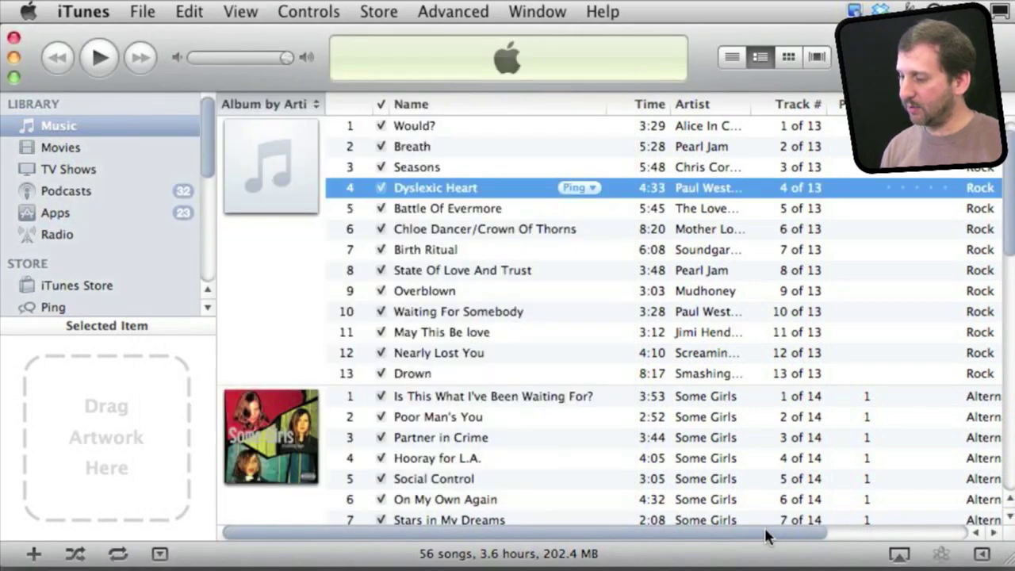
pyautogui.moveTo(766, 535); pyautogui.dragTo(912, 536)
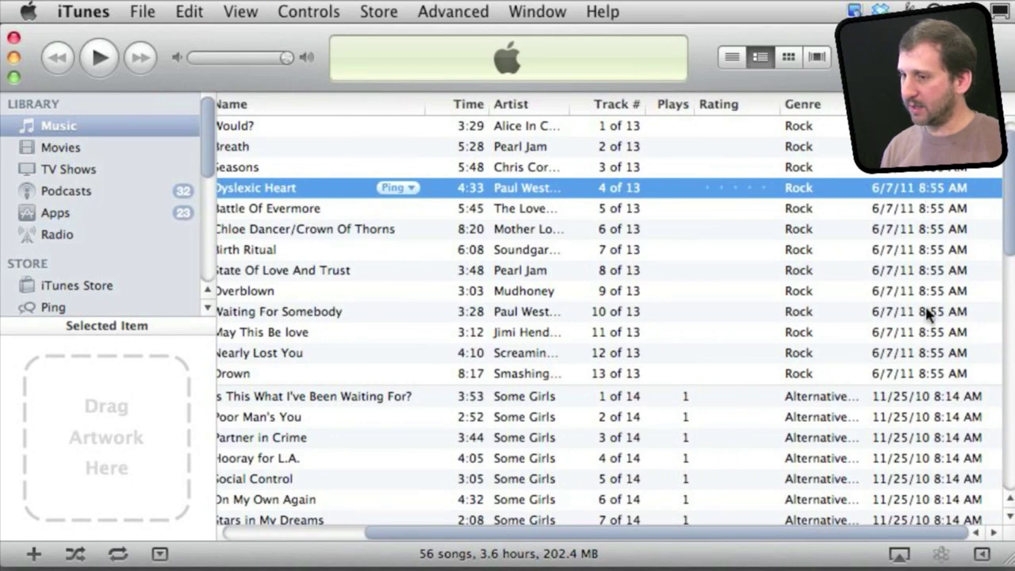